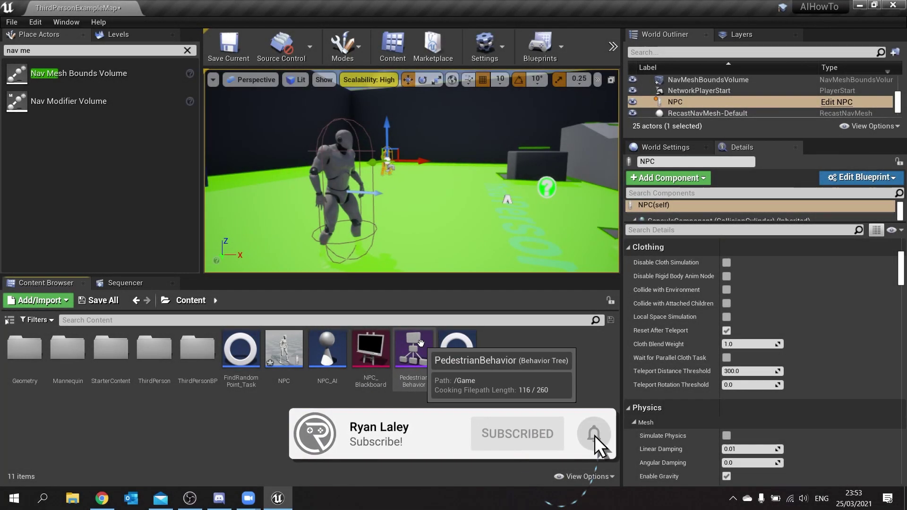
# Step: Open the PedestrianBehavior behavior tree maximized and centre the whole tree in view
pyautogui.doubleClick(422, 348)
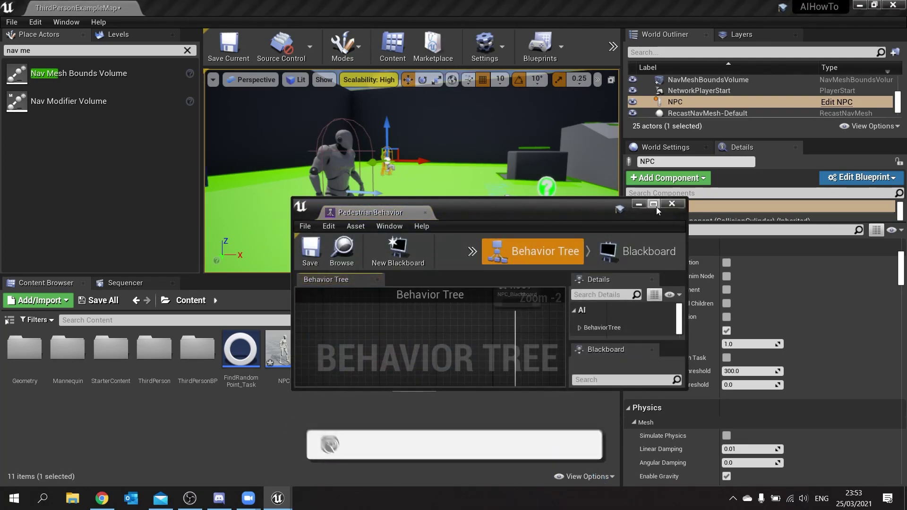
pyautogui.click(653, 204)
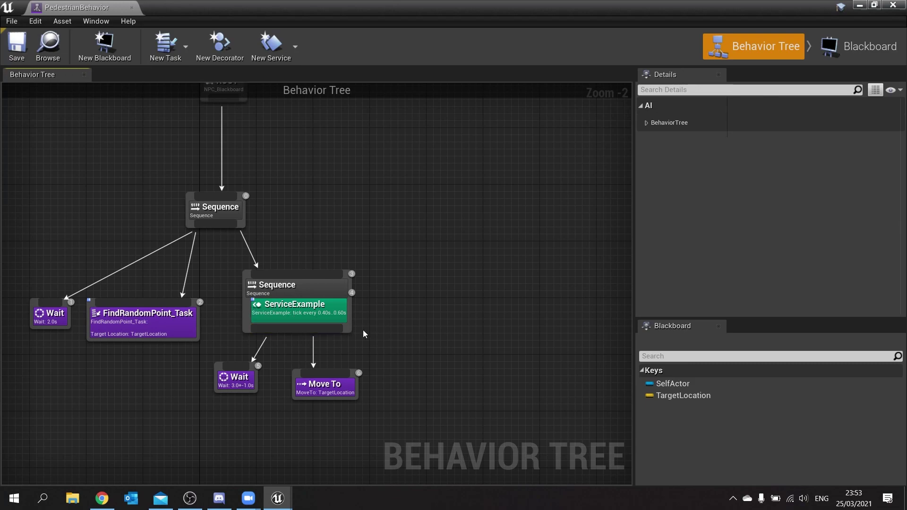
pyautogui.moveTo(363, 332); pyautogui.dragTo(505, 345, button='right')
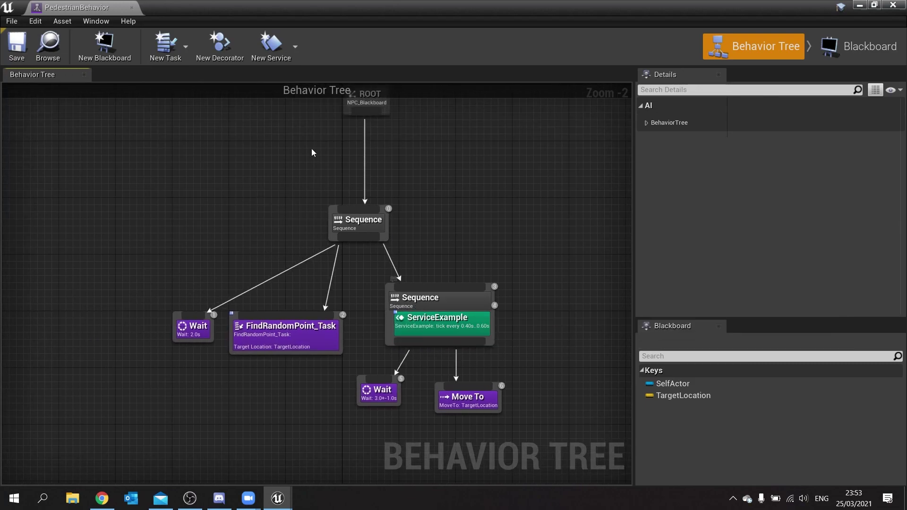
pyautogui.rightClick(312, 332)
pyautogui.moveTo(341, 320)
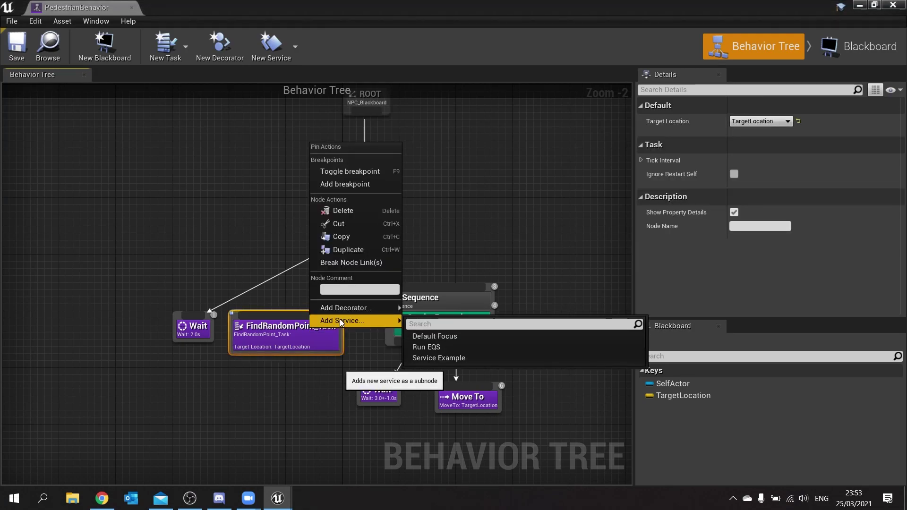
pyautogui.click(463, 257)
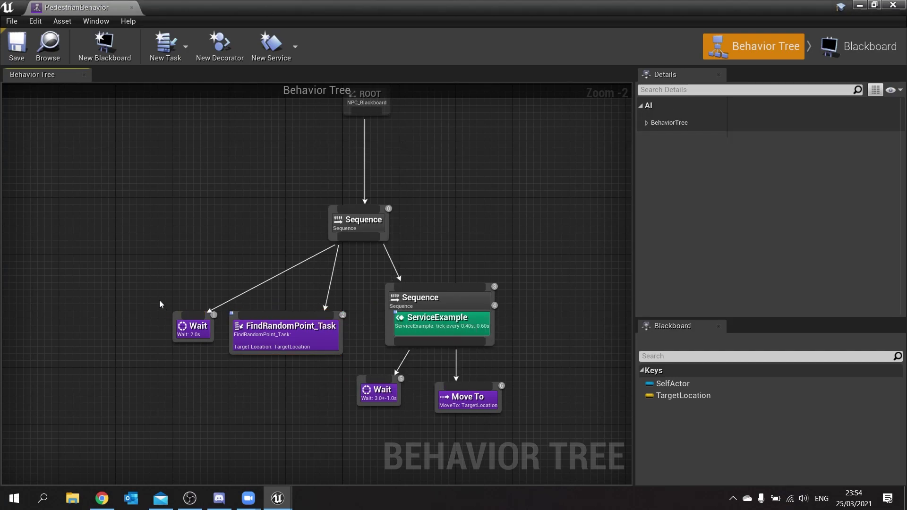
# Step: Shift the Wait and FindRandomPoint_Task nodes up and to the left
pyautogui.moveTo(157, 293); pyautogui.dragTo(281, 366)
pyautogui.moveTo(333, 326); pyautogui.dragTo(306, 298)
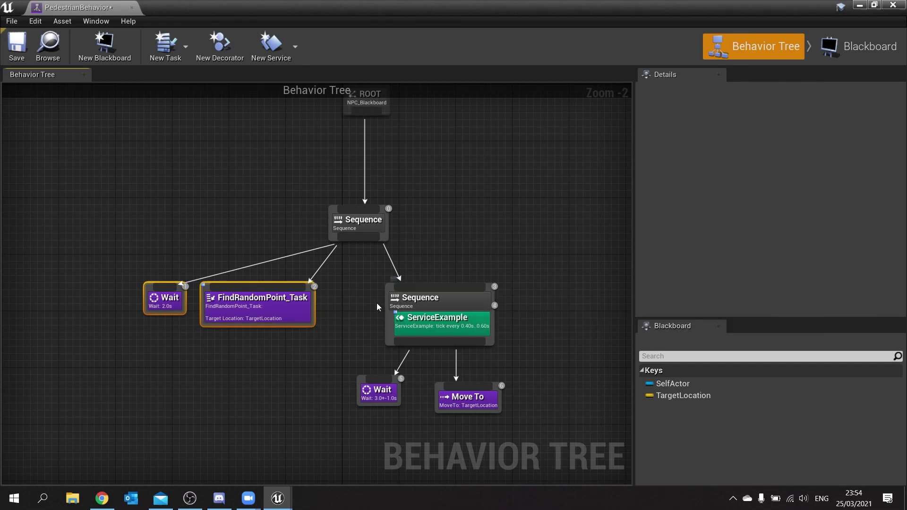
pyautogui.moveTo(417, 318); pyautogui.dragTo(418, 333)
# Step: Open the ServiceExample Blueprint and raise the Activation event with its Print String
pyautogui.click(434, 318)
pyautogui.doubleClick(435, 317)
pyautogui.scroll(-1, 411, 346)
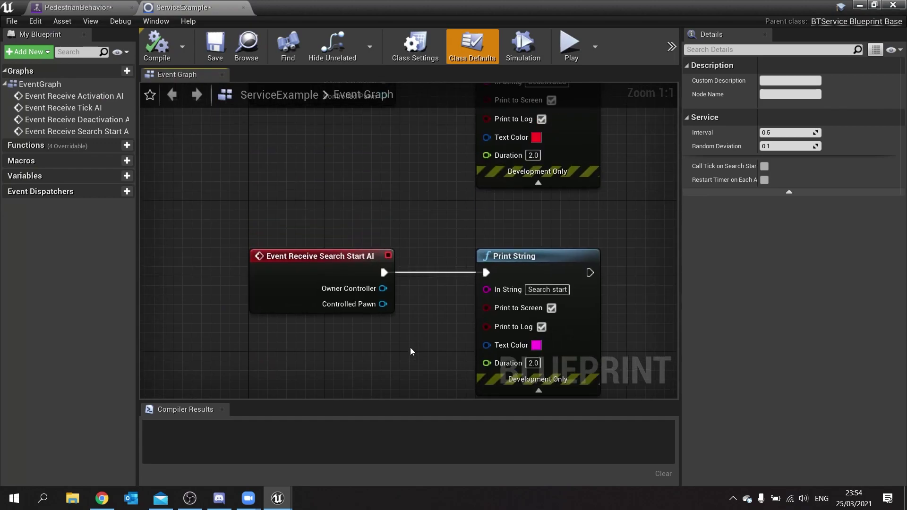
pyautogui.scroll(-3, 410, 337)
pyautogui.scroll(-2, 411, 287)
pyautogui.scroll(2, 461, 301)
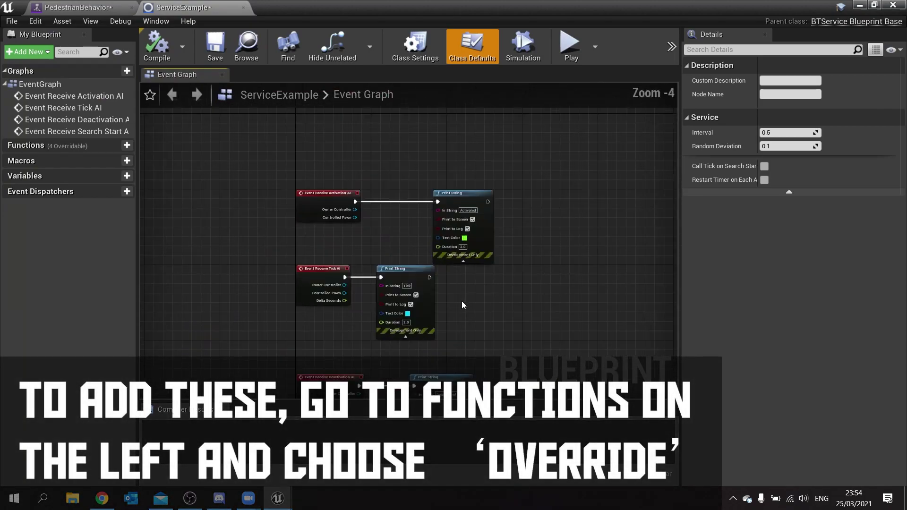
pyautogui.scroll(3, 462, 302)
pyautogui.moveTo(462, 301); pyautogui.dragTo(515, 387, button='right')
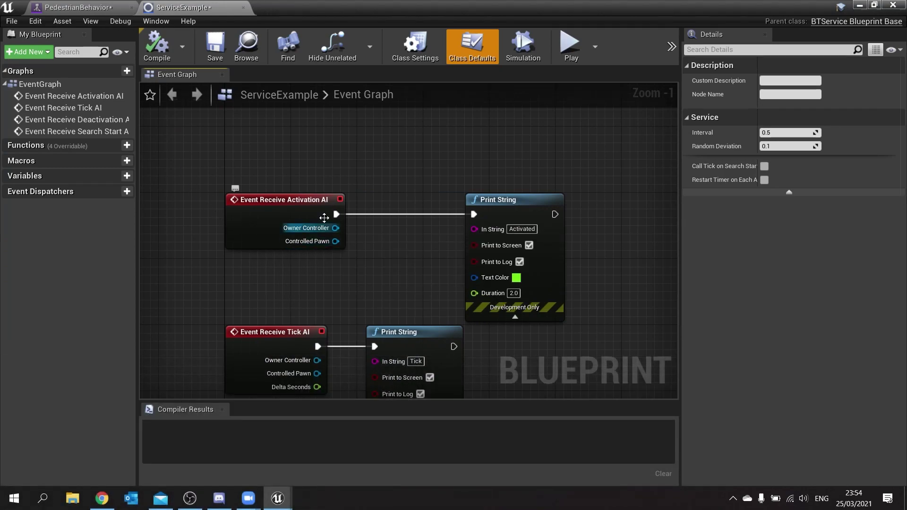
pyautogui.moveTo(318, 215)
pyautogui.mouseDown(button='right')
pyautogui.moveTo(410, 154)
pyautogui.moveTo(408, 324)
pyautogui.mouseUp(button='right')
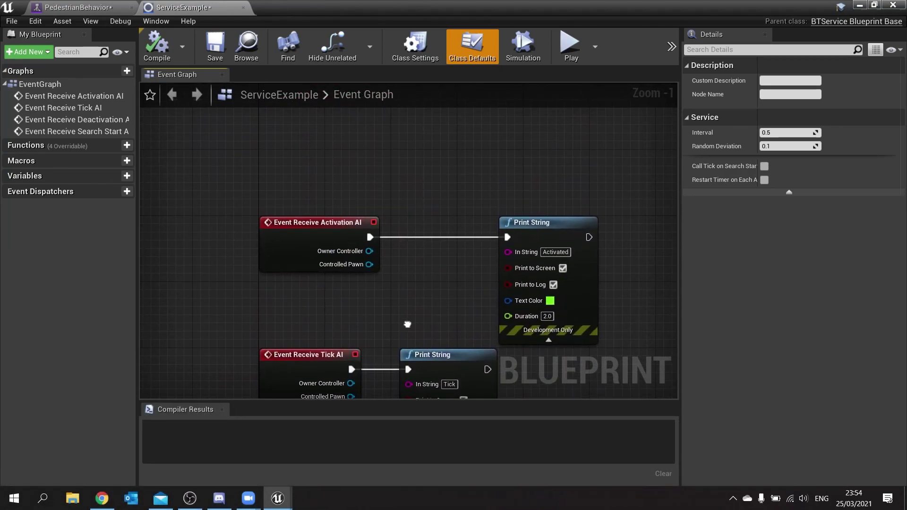
pyautogui.moveTo(245, 191); pyautogui.dragTo(424, 260)
pyautogui.moveTo(411, 300); pyautogui.dragTo(530, 312)
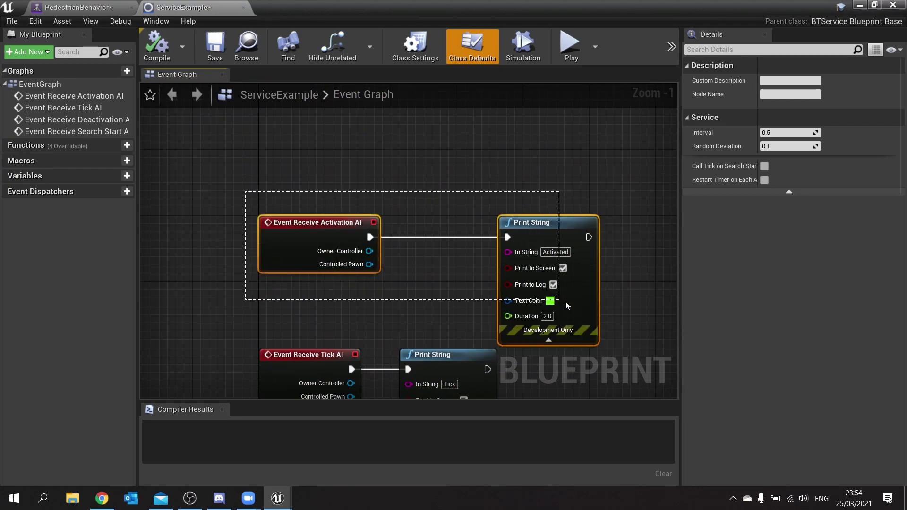
pyautogui.moveTo(532, 222); pyautogui.dragTo(532, 148)
# Step: Select the Tick event and its Print String, then return to PedestrianBehavior
pyautogui.click(107, 8)
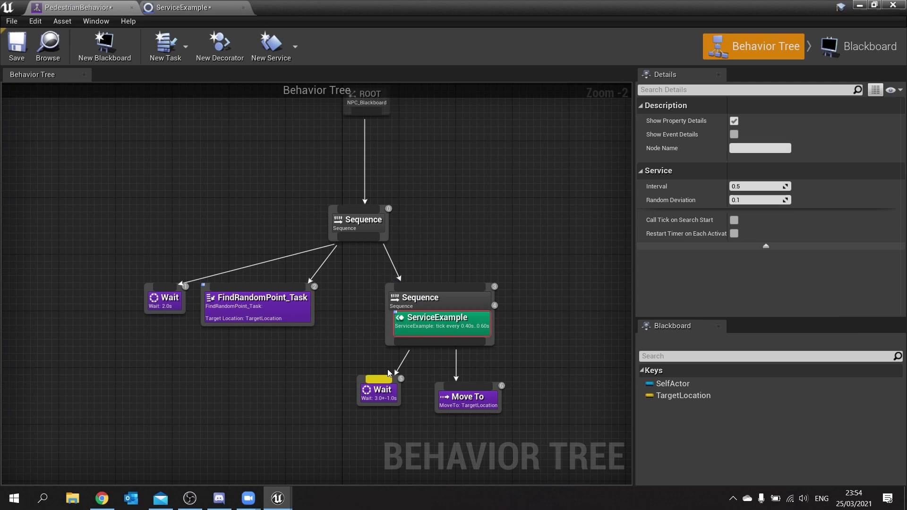
pyautogui.click(181, 8)
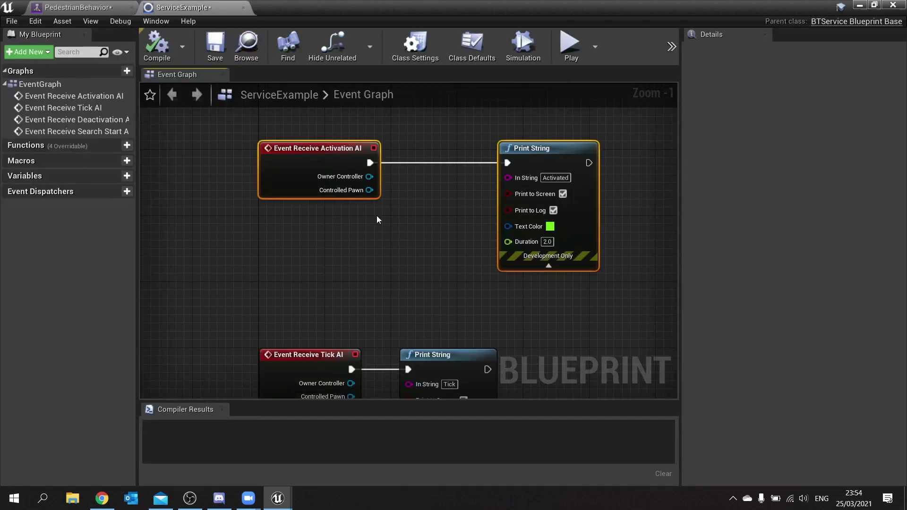
pyautogui.moveTo(379, 229); pyautogui.dragTo(370, 197, button='right')
pyautogui.moveTo(198, 200); pyautogui.dragTo(498, 305)
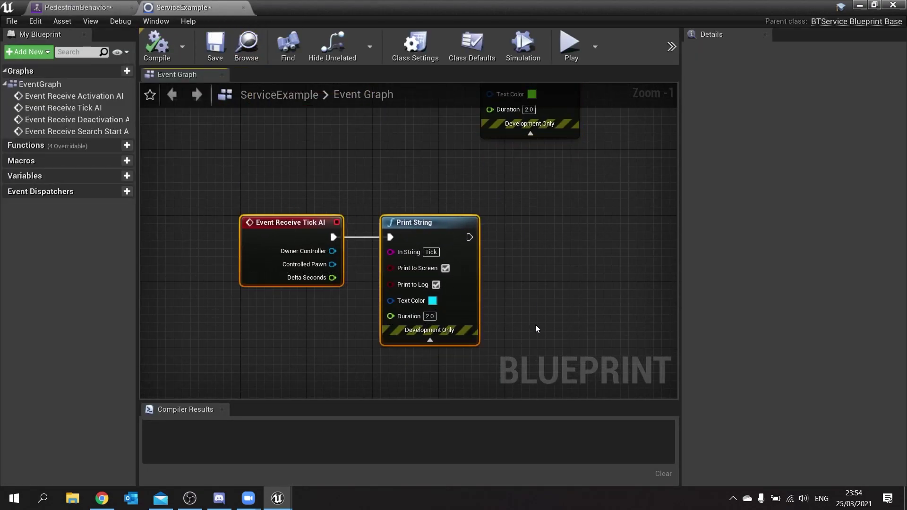
pyautogui.click(100, 9)
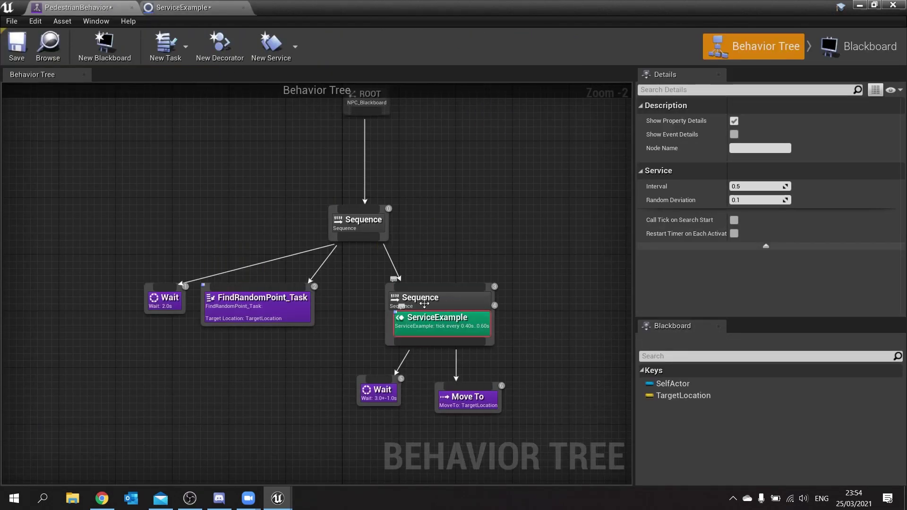
# Step: Lower Move To, add a new Sequence from the Sequence's pin, and attach Move To beneath it
pyautogui.moveTo(431, 400); pyautogui.dragTo(455, 241, button='right')
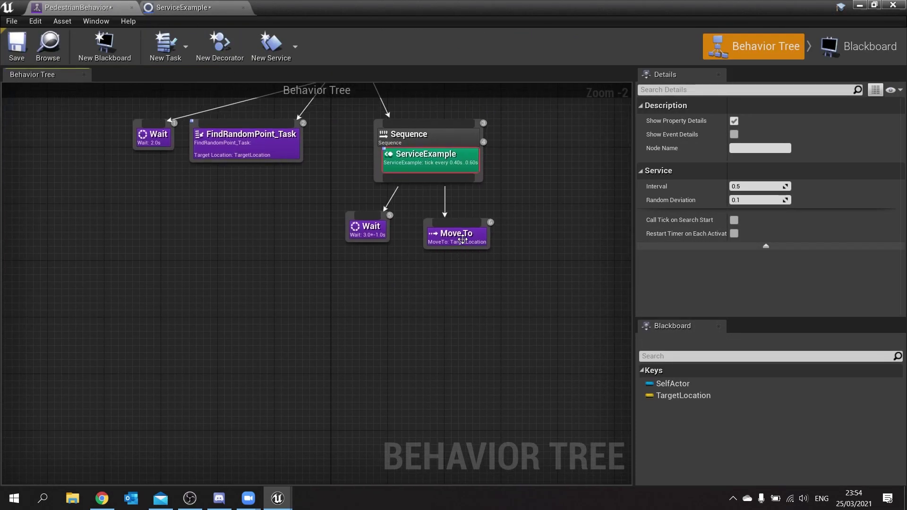
pyautogui.moveTo(455, 241); pyautogui.dragTo(463, 312)
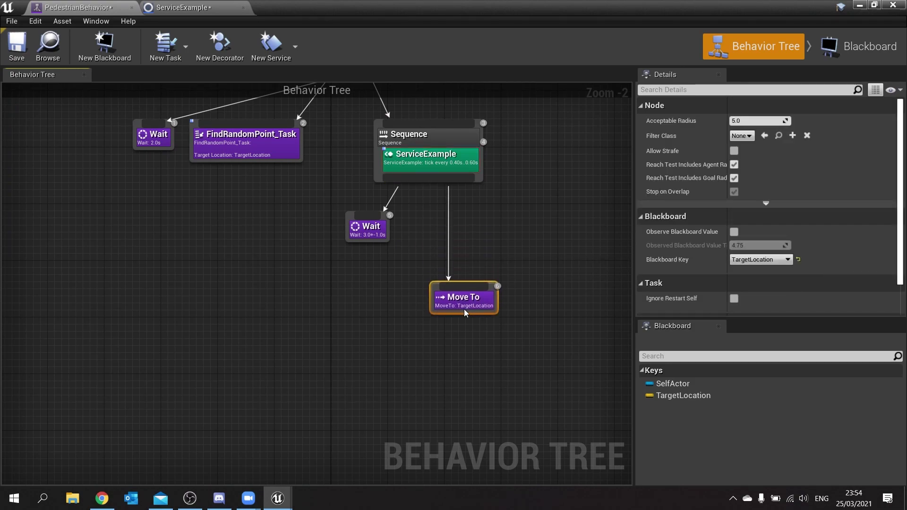
pyautogui.moveTo(439, 180); pyautogui.dragTo(464, 246)
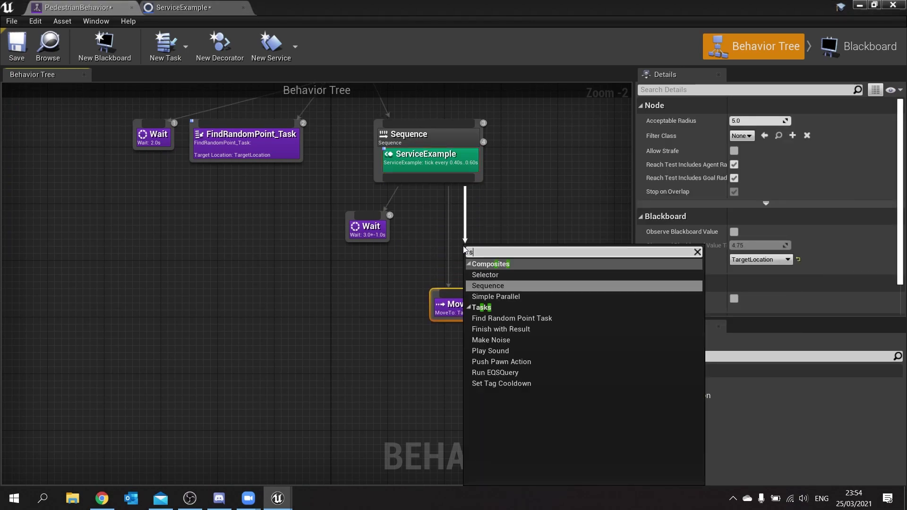
pyautogui.write('seq')
pyautogui.press('Return')
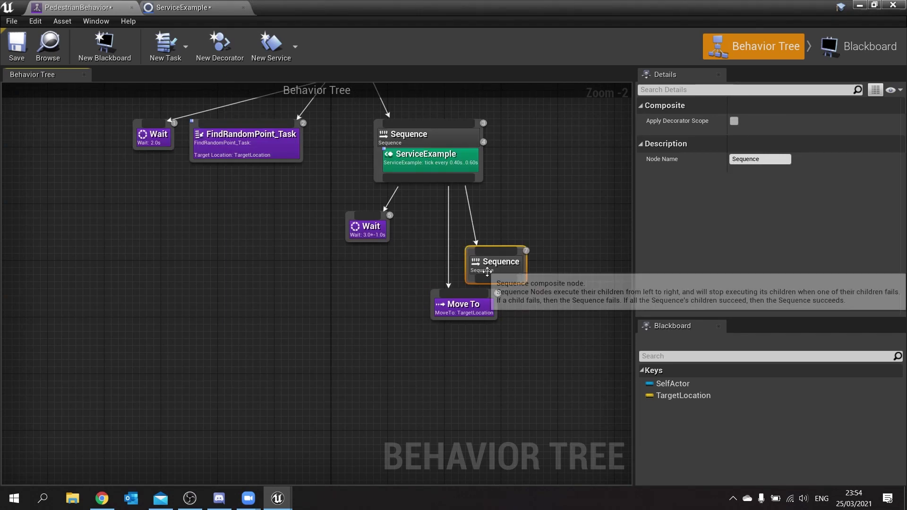
pyautogui.moveTo(482, 284)
pyautogui.mouseDown()
pyautogui.moveTo(470, 312)
pyautogui.moveTo(514, 361)
pyautogui.mouseUp()
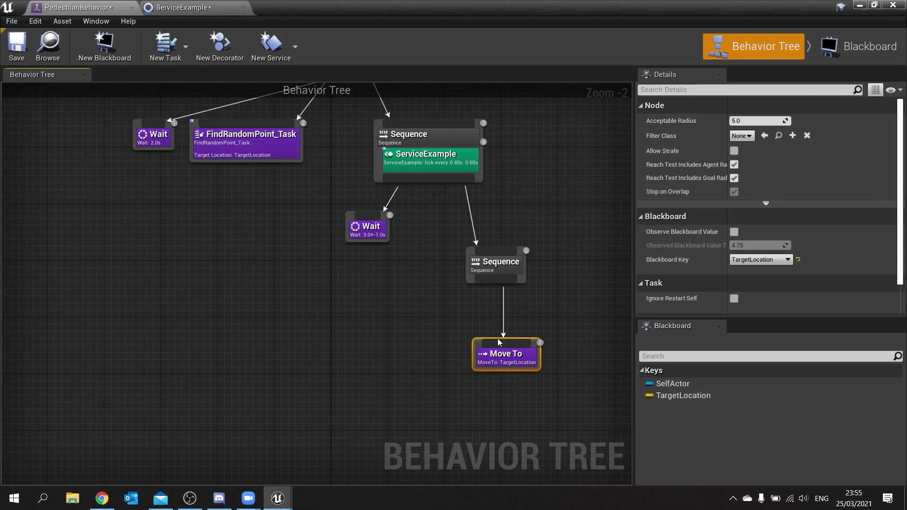
pyautogui.click(207, 9)
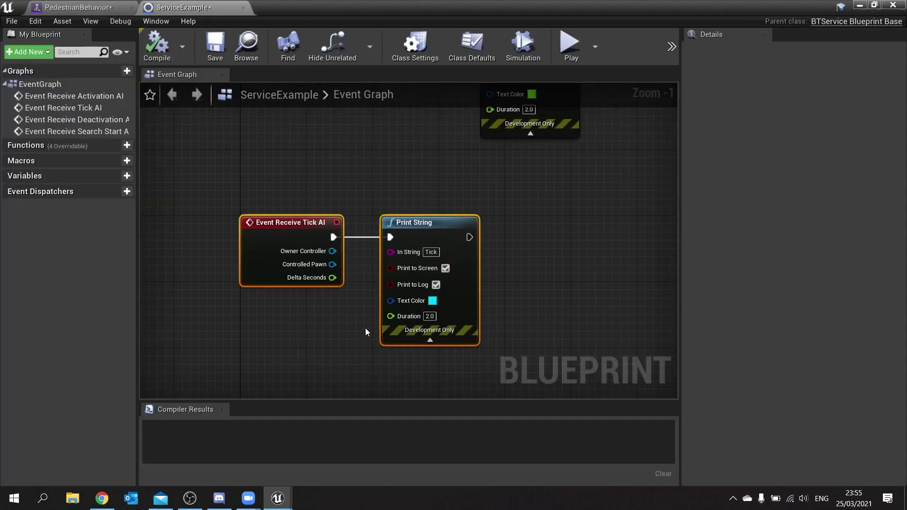
pyautogui.moveTo(366, 338); pyautogui.dragTo(342, 95, button='right')
pyautogui.moveTo(200, 151); pyautogui.dragTo(564, 315)
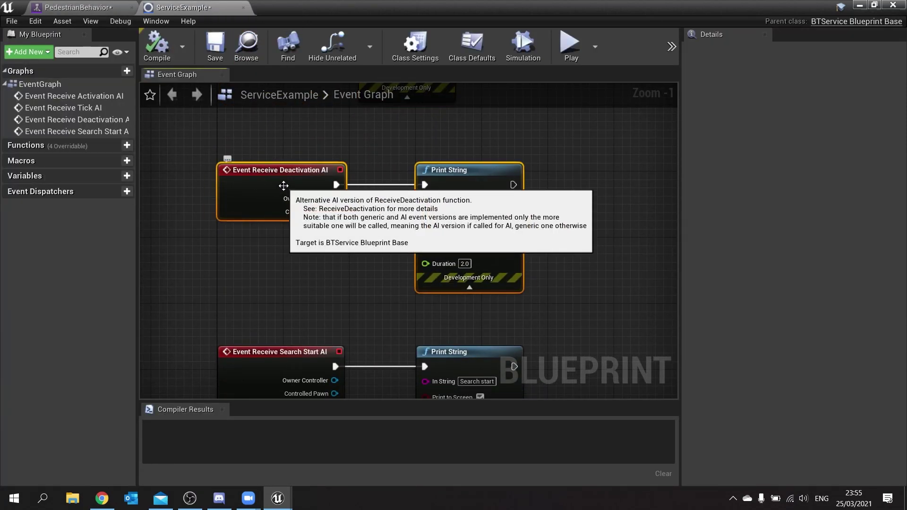
pyautogui.click(75, 7)
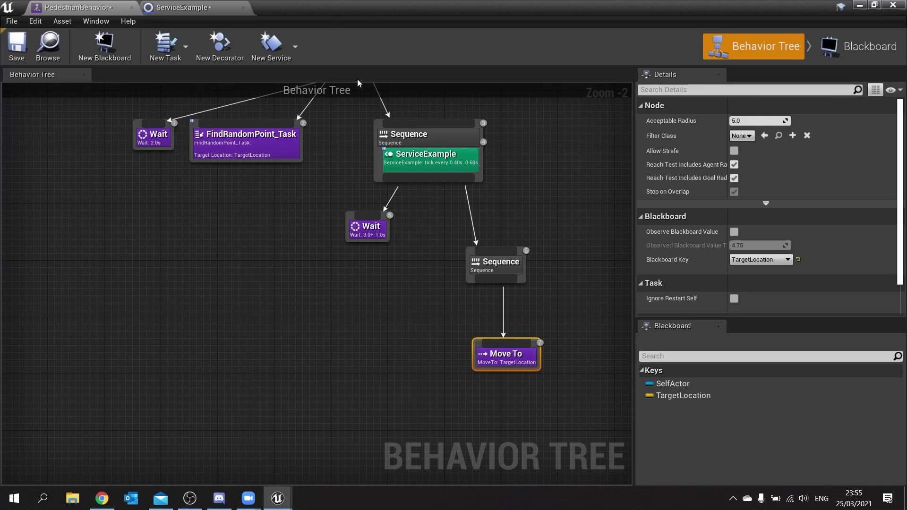
pyautogui.moveTo(360, 92); pyautogui.dragTo(430, 265, button='right')
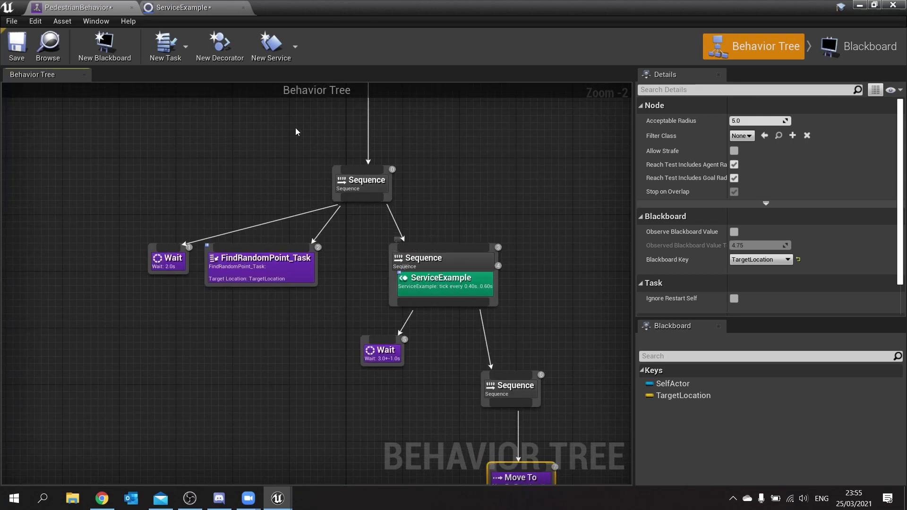
pyautogui.click(182, 7)
pyautogui.moveTo(345, 280); pyautogui.dragTo(323, 127, button='right')
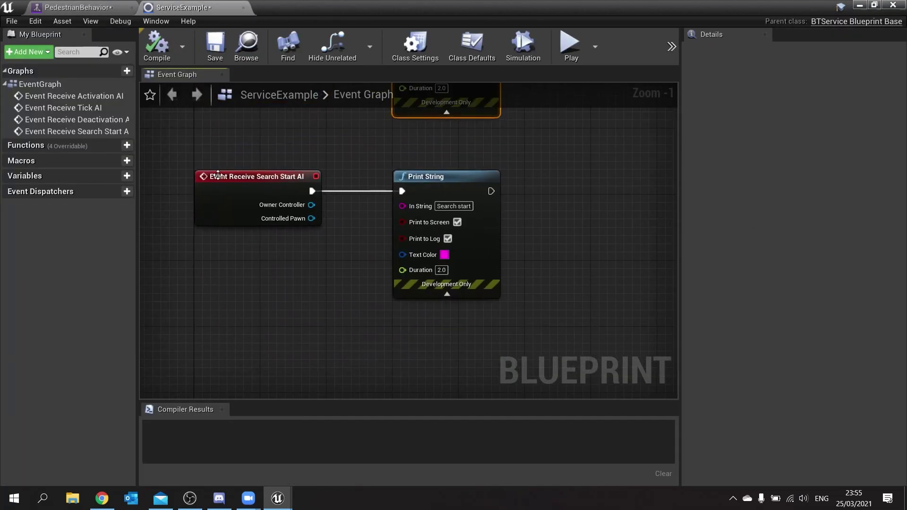
pyautogui.moveTo(447, 177)
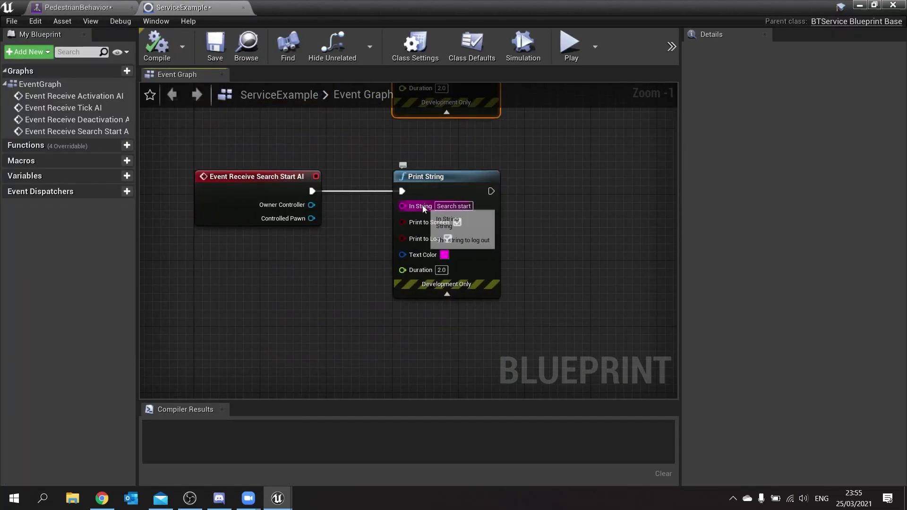
# Step: Review the ServiceExample Sequence in PedestrianBehavior, nudging the Wait node right and down
pyautogui.click(103, 12)
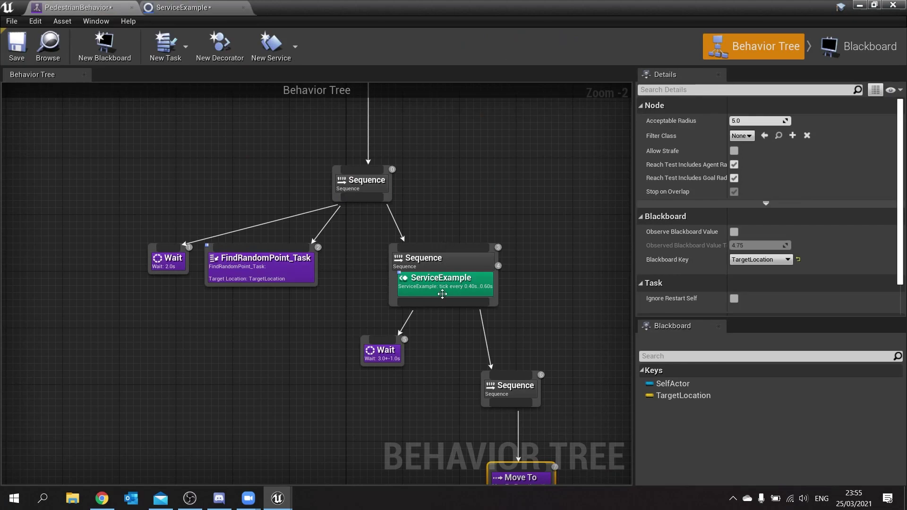
pyautogui.scroll(1, 442, 302)
pyautogui.scroll(1, 436, 213)
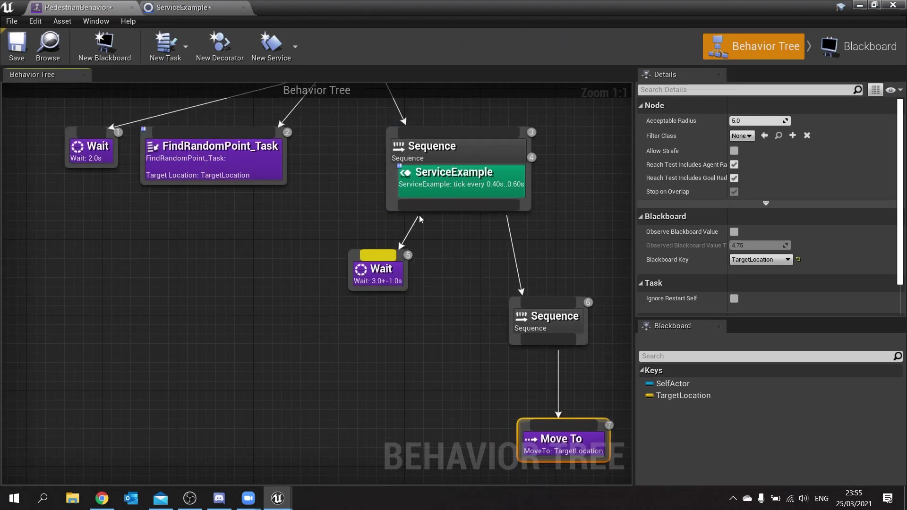
pyautogui.moveTo(379, 281)
pyautogui.mouseDown()
pyautogui.moveTo(388, 290)
pyautogui.moveTo(369, 299)
pyautogui.mouseUp()
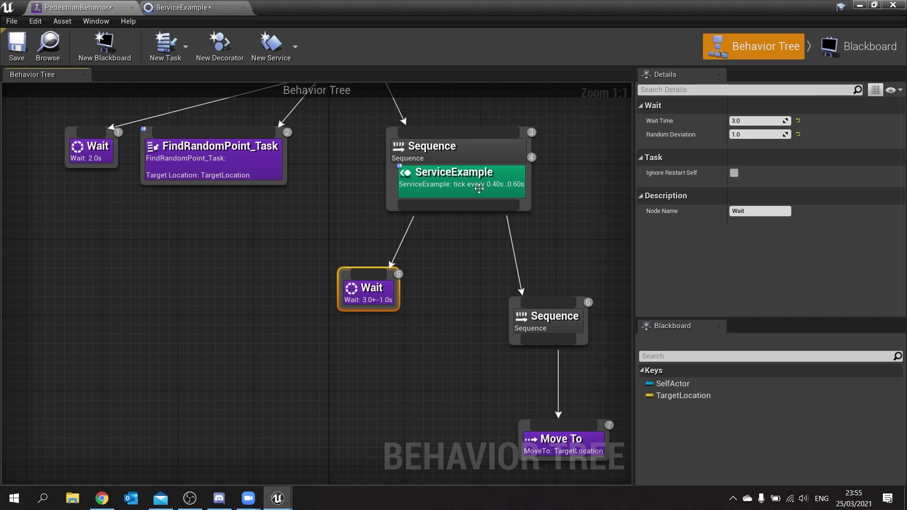
pyautogui.moveTo(484, 266); pyautogui.dragTo(391, 265, button='right')
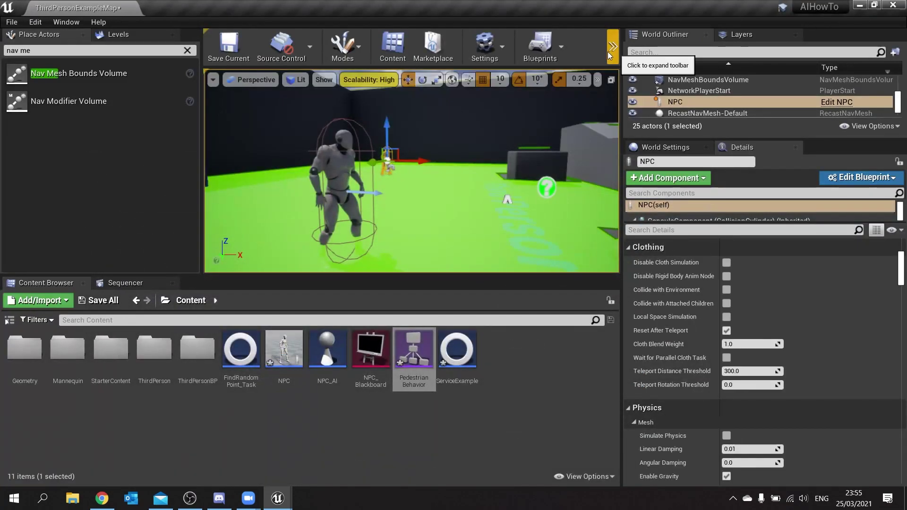
# Step: Start playing the level and run the player around while the NPC walks
pyautogui.click(613, 47)
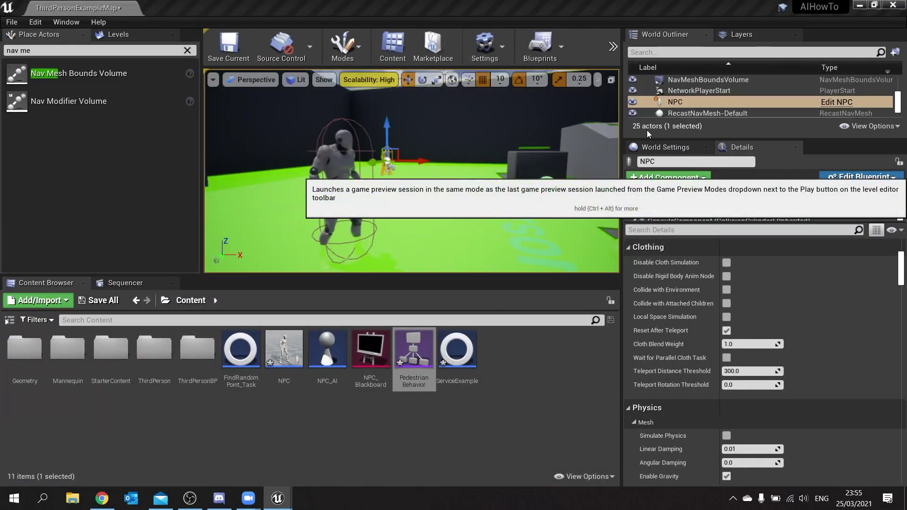
pyautogui.click(647, 129)
pyautogui.press('w')
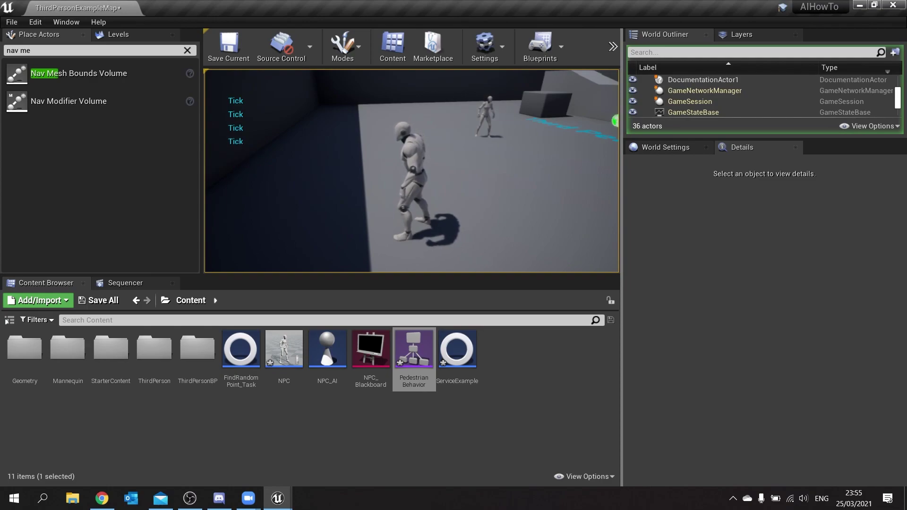
pyautogui.press('w')
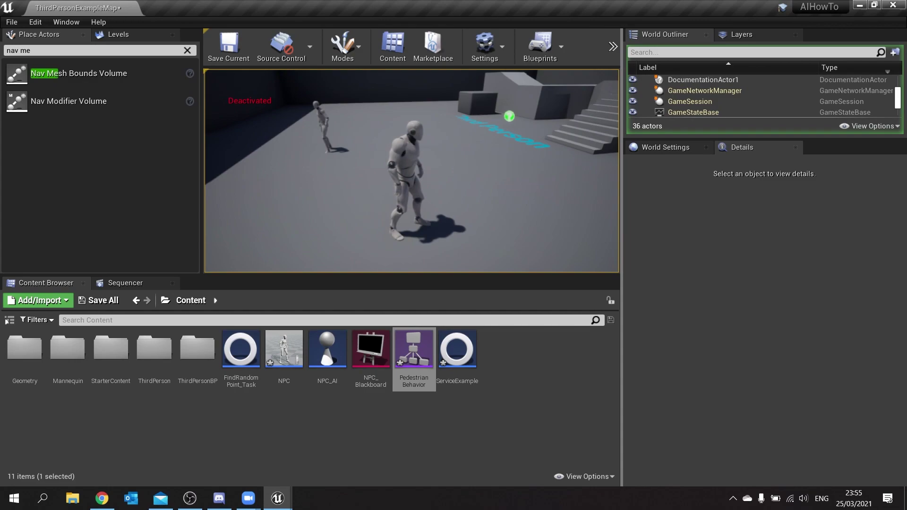
pyautogui.press('s')
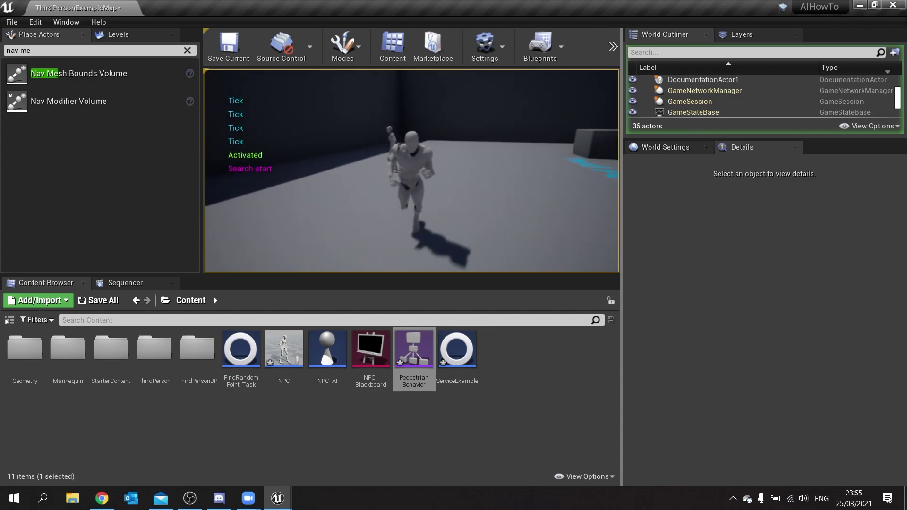
pyautogui.press('w')
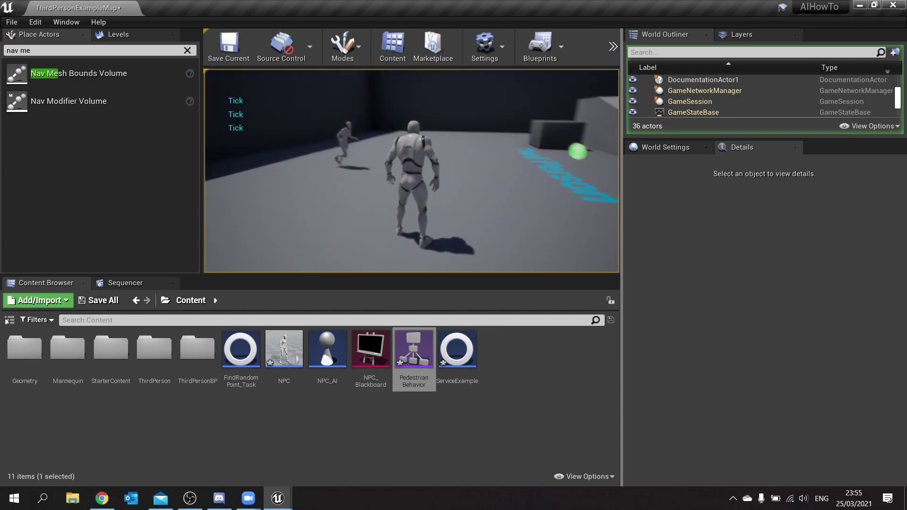
pyautogui.press('w')
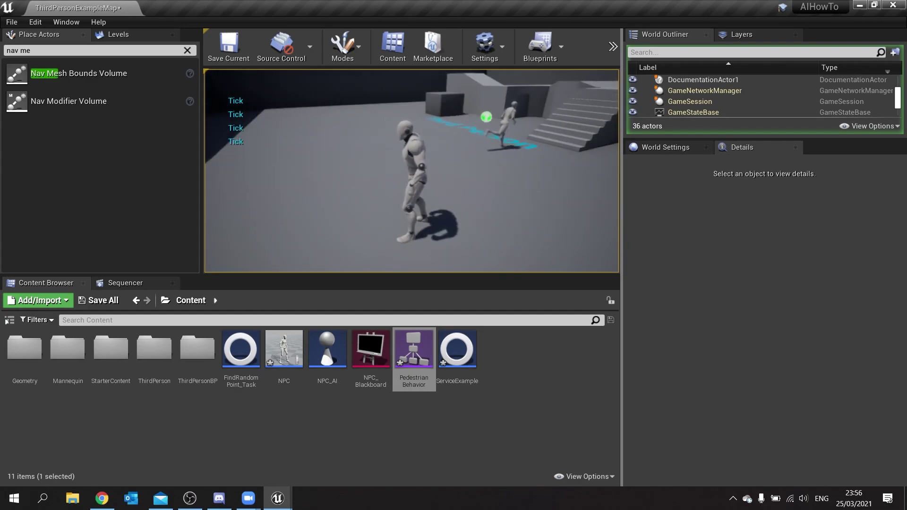
pyautogui.press('s')
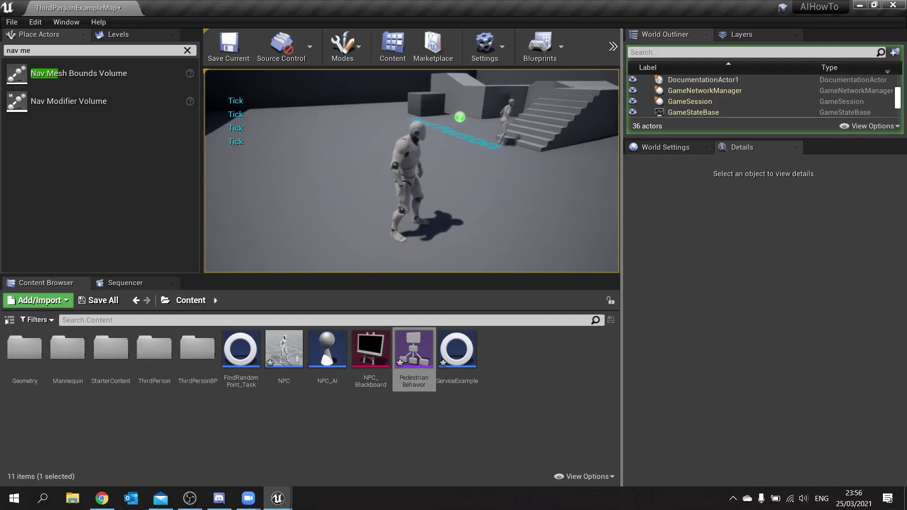
# Step: Follow the NPC to watch its debug prints, then stop the play session
pyautogui.press('s')
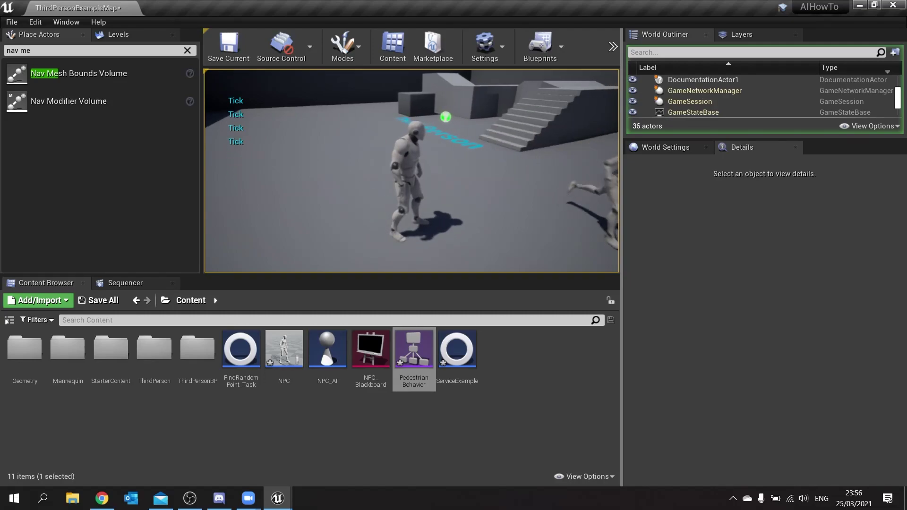
pyautogui.press('s')
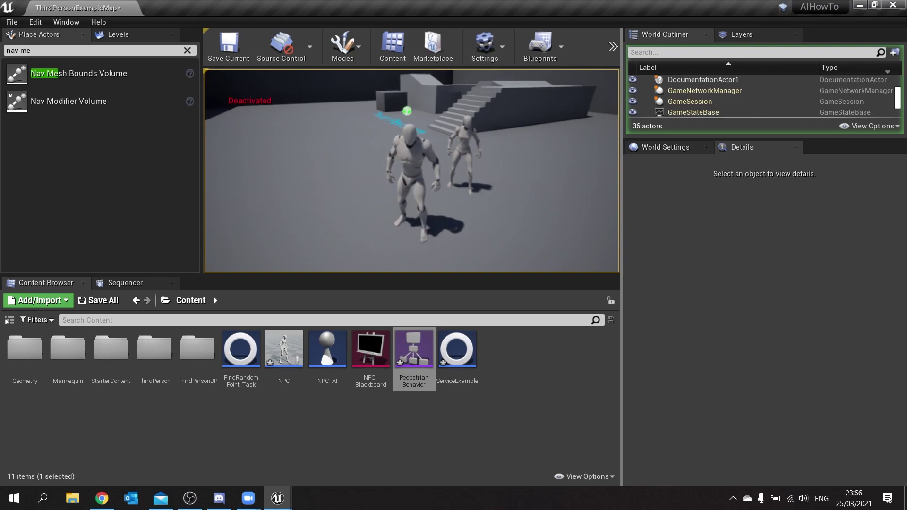
pyautogui.press('a')
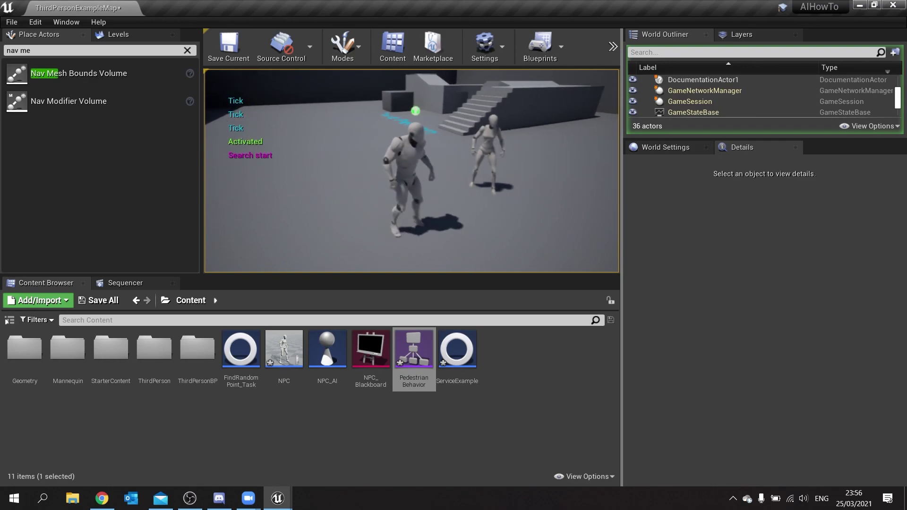
pyautogui.press('w')
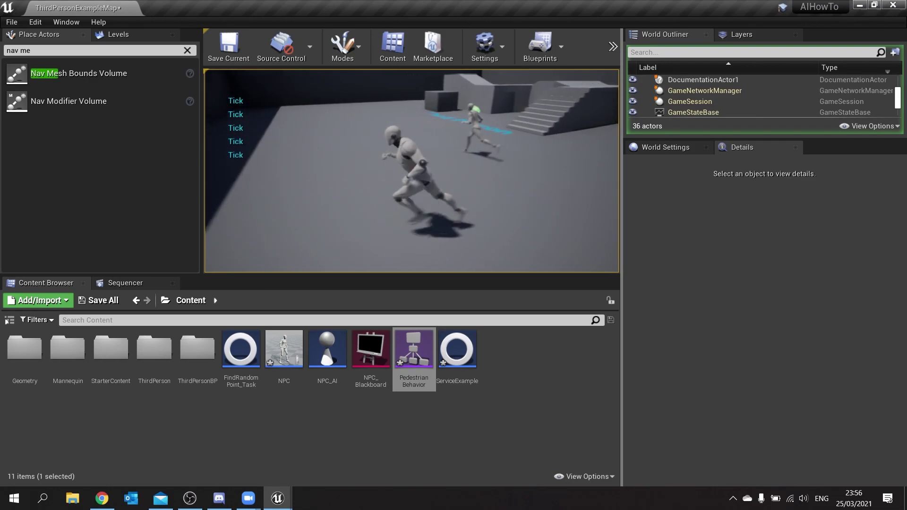
pyautogui.press('w')
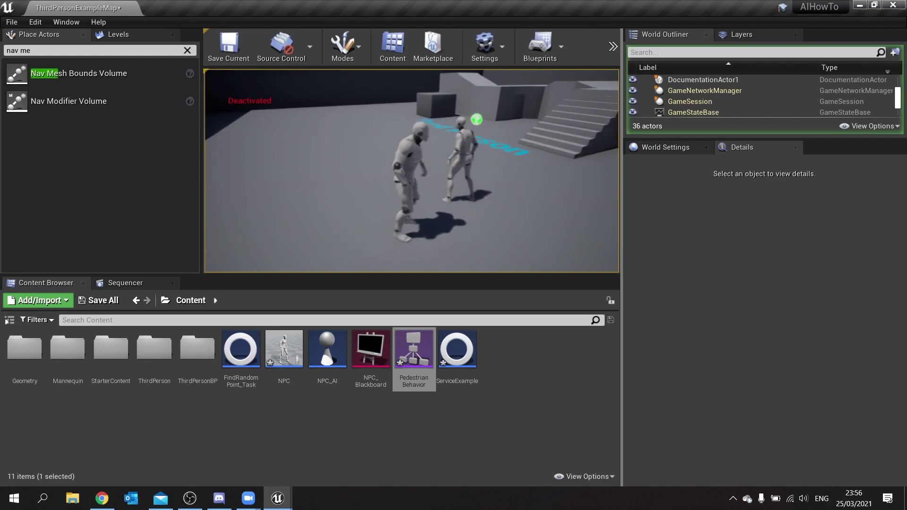
pyautogui.press('w')
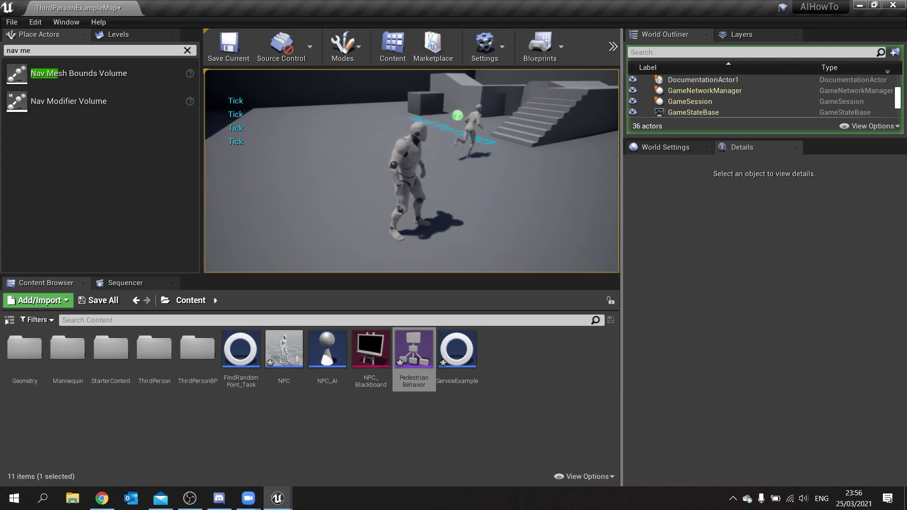
pyautogui.press('w')
pyautogui.press('w')
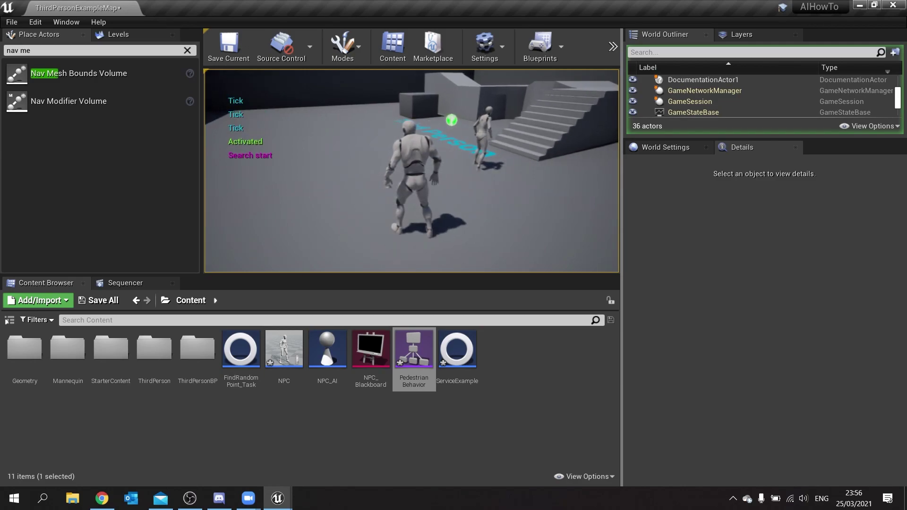
pyautogui.press('Escape')
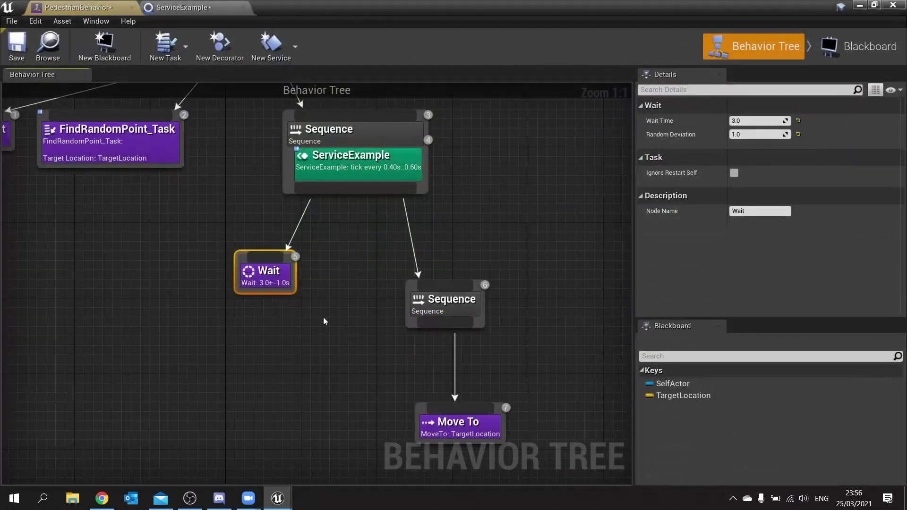
# Step: Bring the lower Sequence into view and show its node actions, including Add Service
pyautogui.moveTo(322, 320); pyautogui.dragTo(328, 197, button='right')
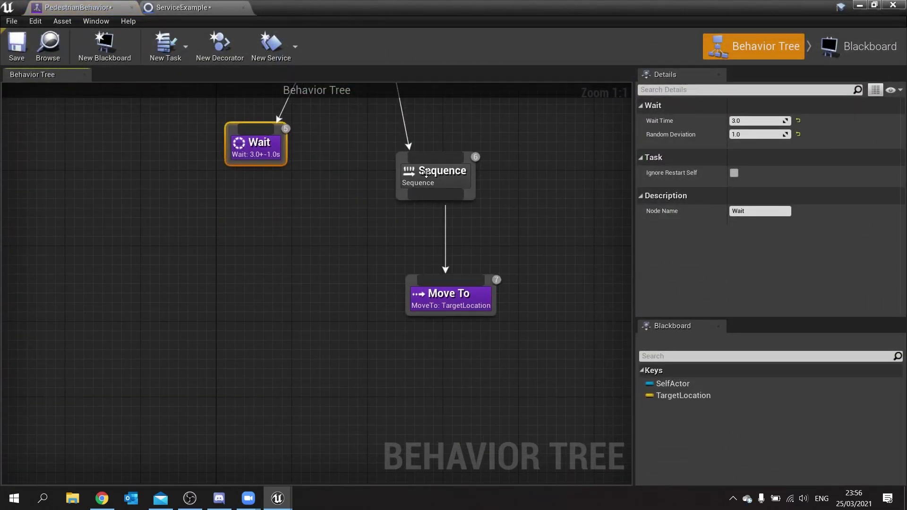
pyautogui.rightClick(426, 173)
pyautogui.moveTo(459, 351)
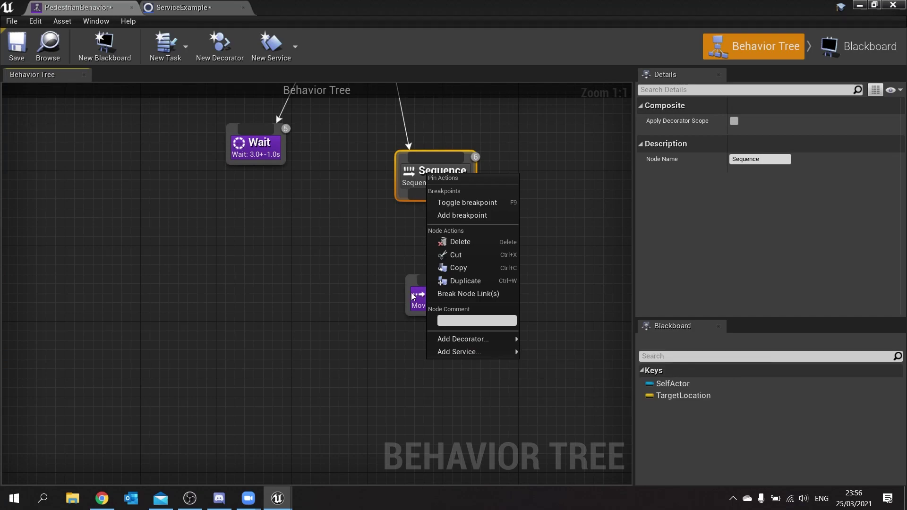
# Step: Close the menu and inspect the Deactivation, Tick and Activation Print String nodes
pyautogui.click(372, 198)
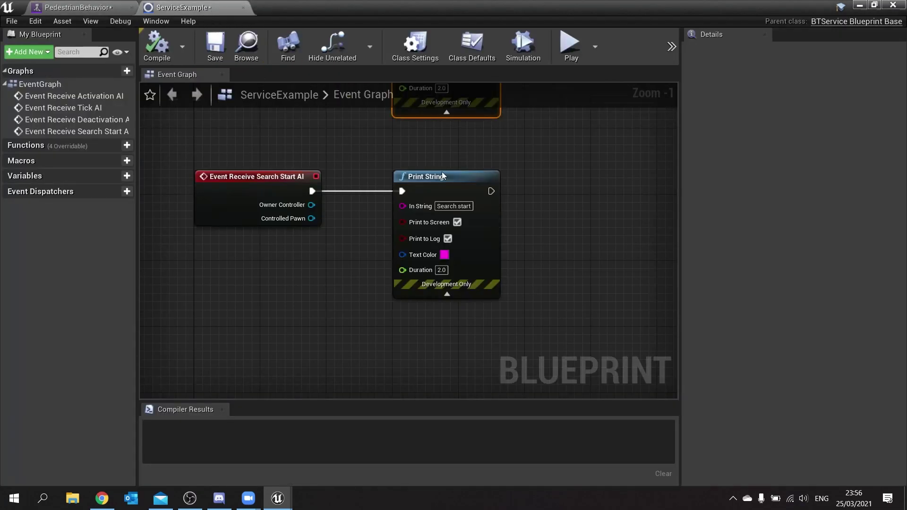
pyautogui.moveTo(441, 186); pyautogui.dragTo(376, 309, button='right')
pyautogui.scroll(-2, 377, 310)
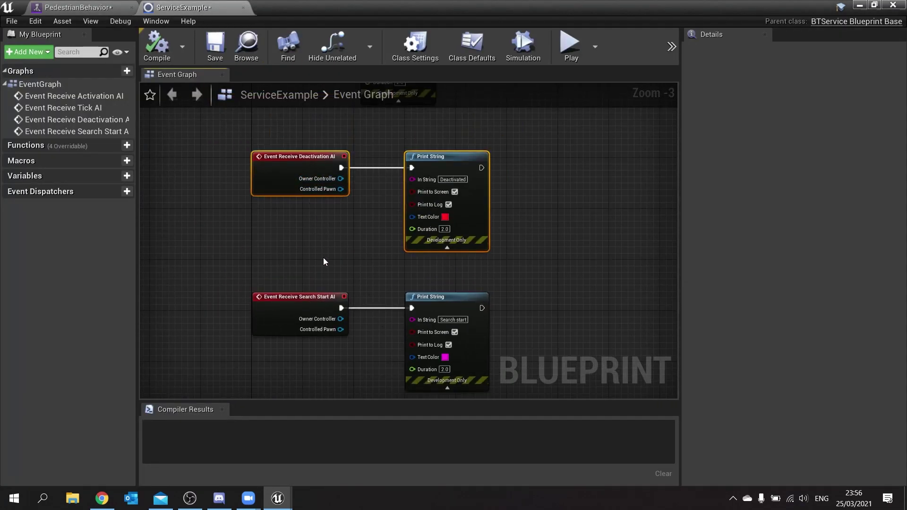
pyautogui.click(293, 309)
pyautogui.click(293, 187)
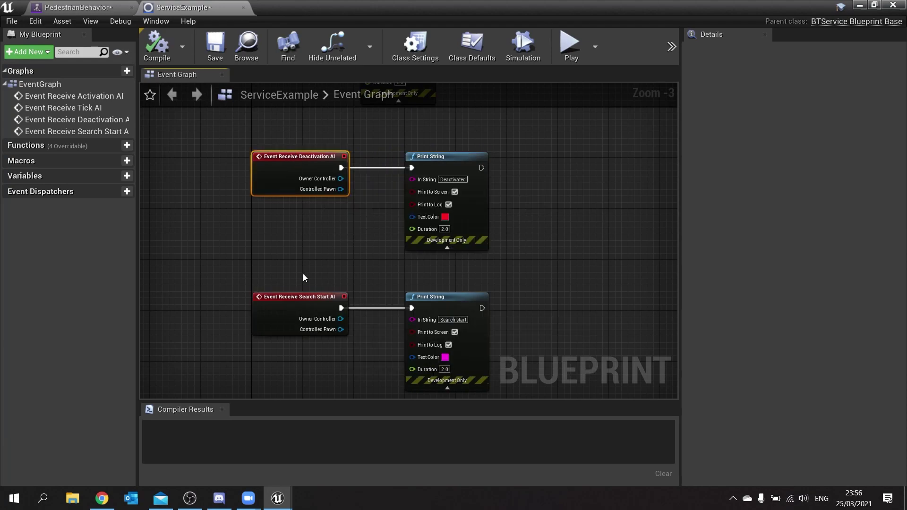
pyautogui.moveTo(304, 275); pyautogui.dragTo(280, 187, button='right')
pyautogui.moveTo(278, 267); pyautogui.dragTo(278, 396, button='right')
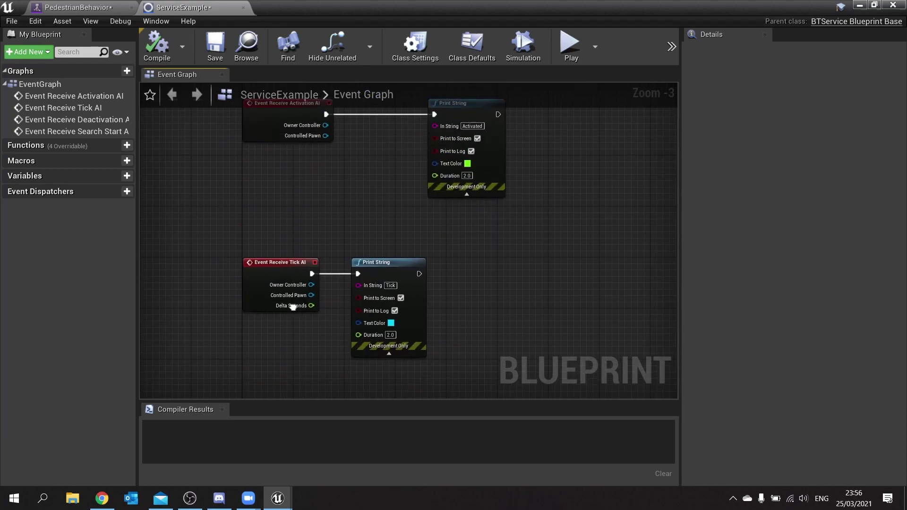
pyautogui.moveTo(284, 124); pyautogui.dragTo(284, 191, button='right')
# Step: Select ServiceExample on the Sequence to show interval 0.5 and random deviation 0.1
pyautogui.click(86, 7)
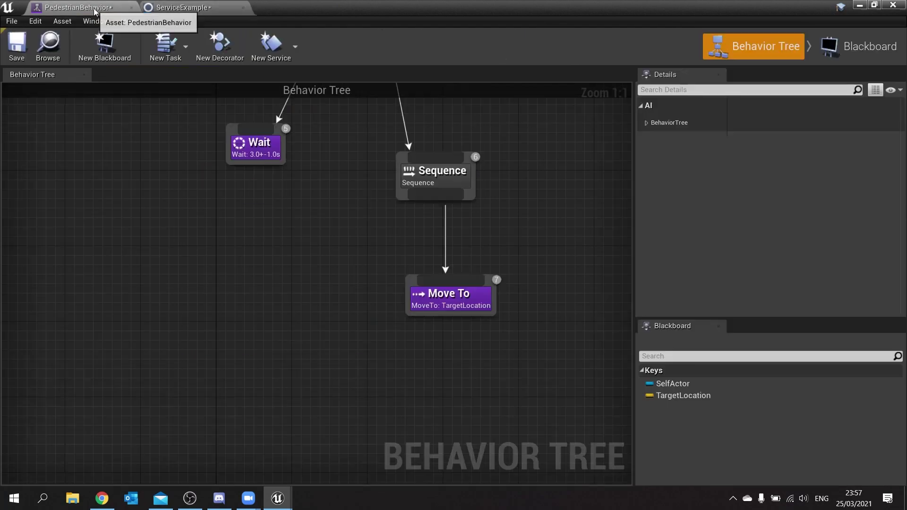
pyautogui.scroll(3, 349, 208)
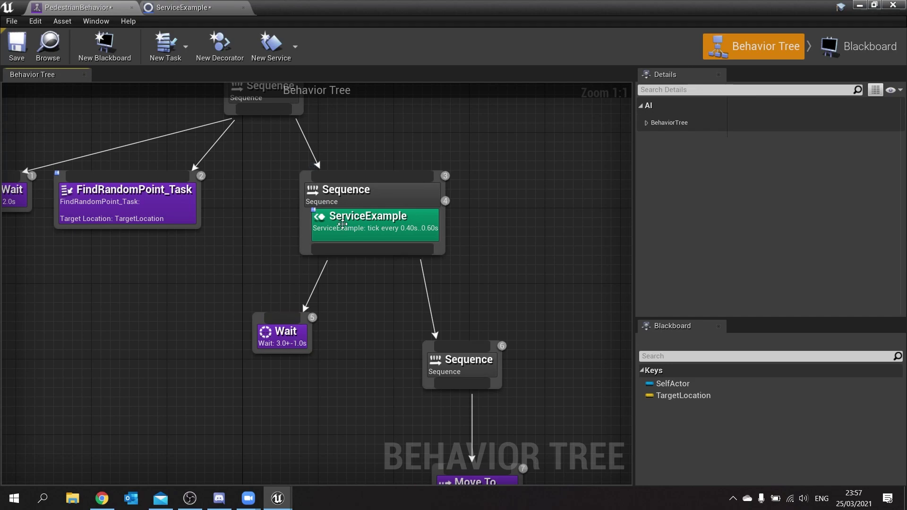
pyautogui.click(417, 227)
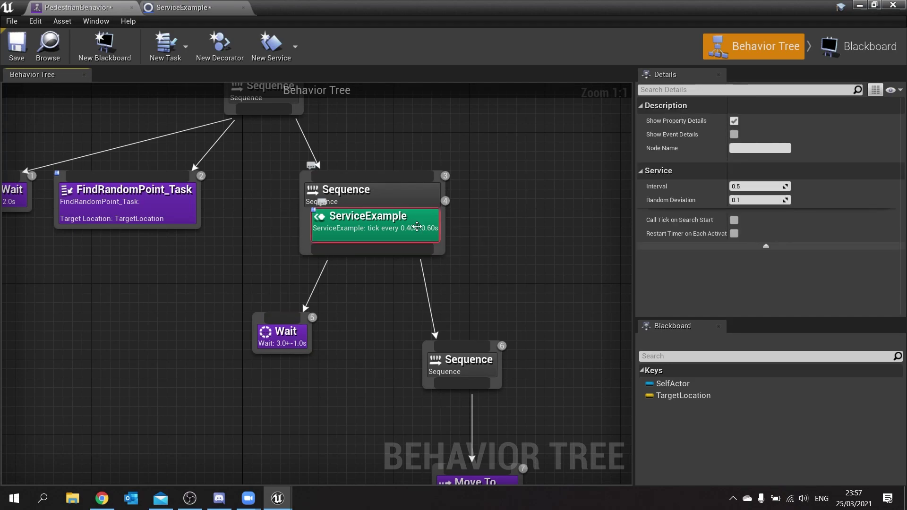